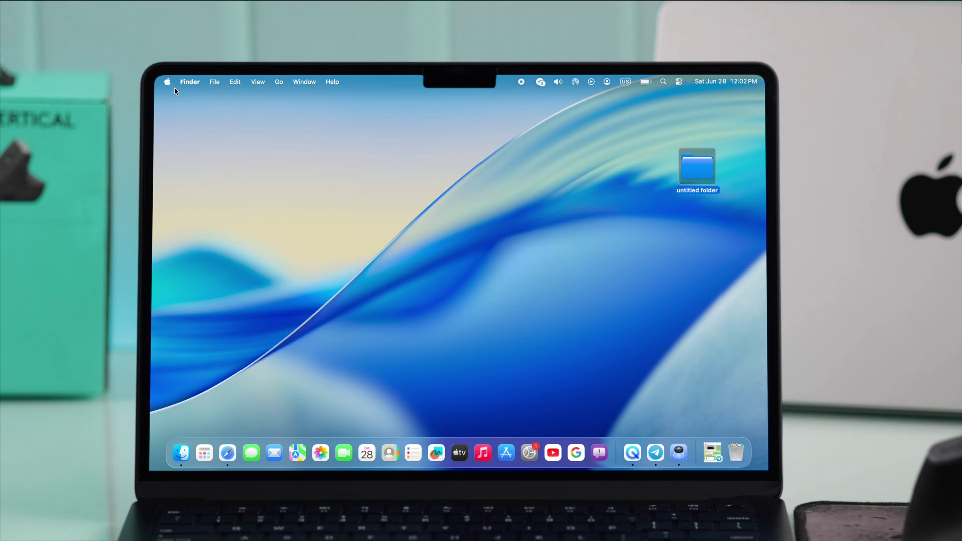
# Bring up the Apple menu from the menu bar over the Finder desktop.
pyautogui.click(166, 83)
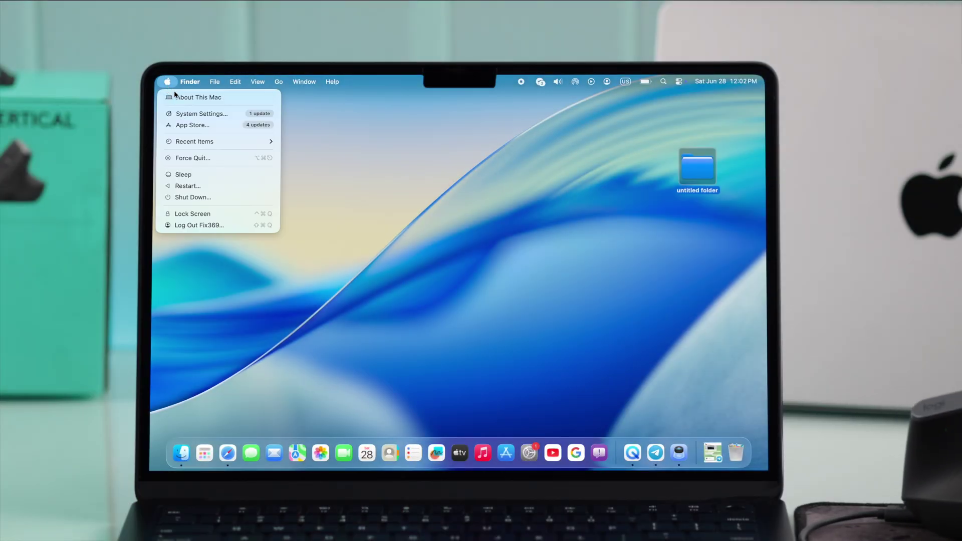
# Dismiss the Apple menu and launch System Settings from the Dock to pair the MX Vertical over Bluetooth.
pyautogui.click(351, 230)
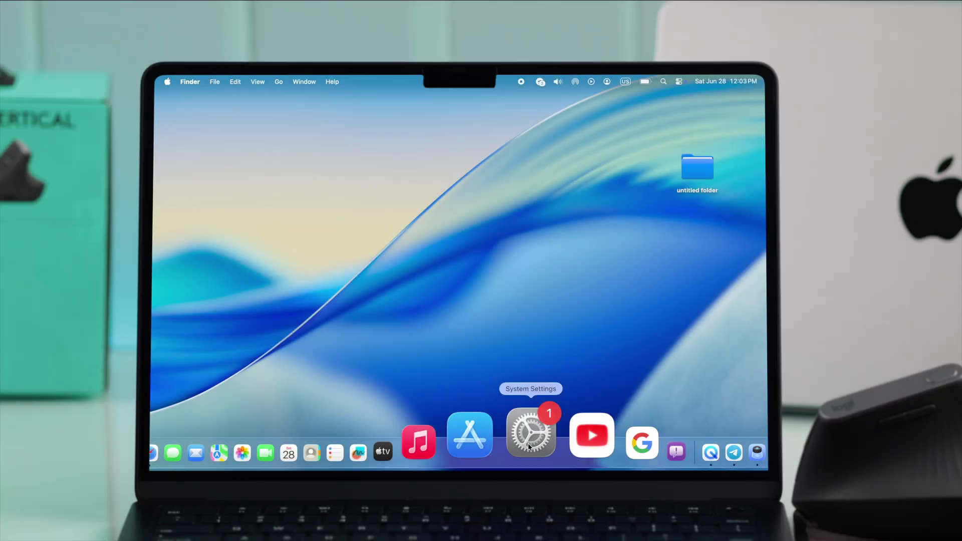
pyautogui.click(529, 447)
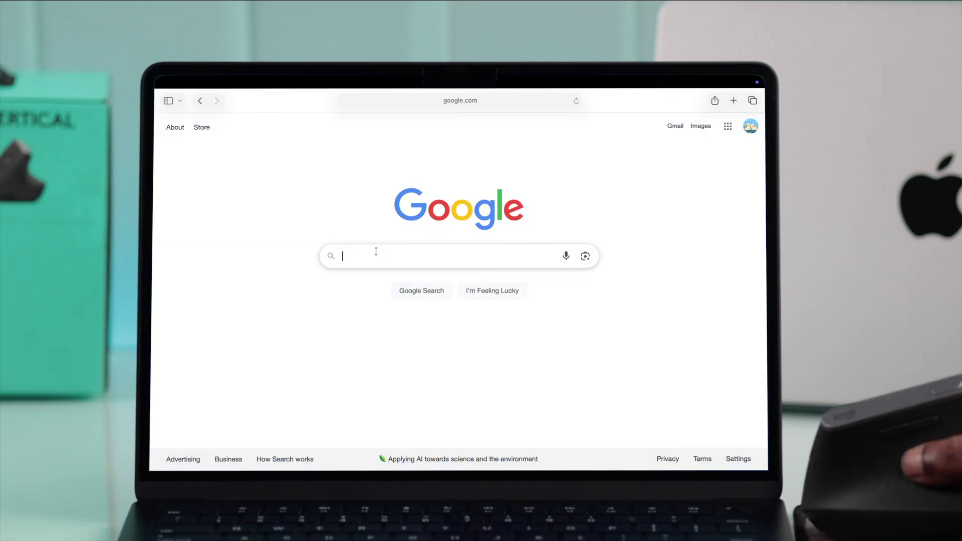
# Search Google for 'logi option plus download' to get the Logi Options+ installer.
pyautogui.click(382, 254)
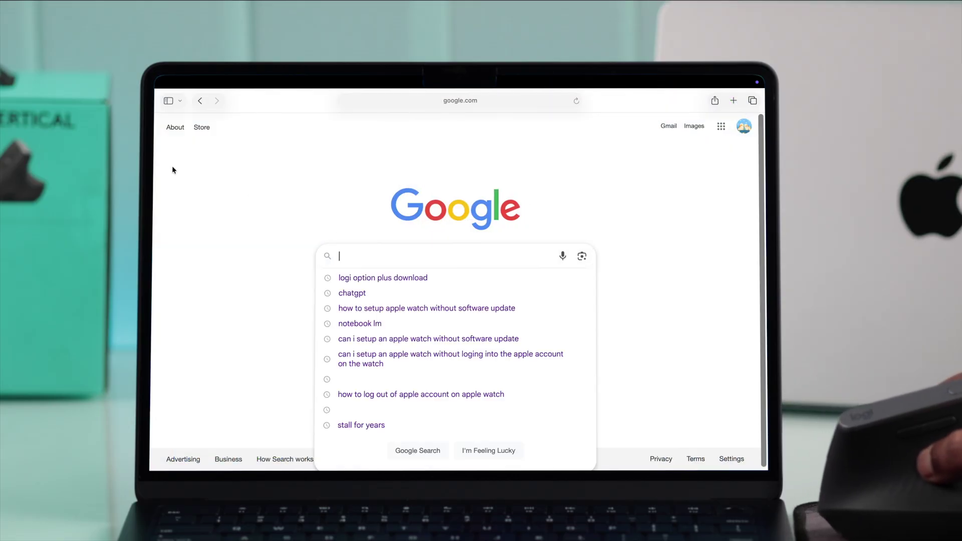
pyautogui.click(347, 279)
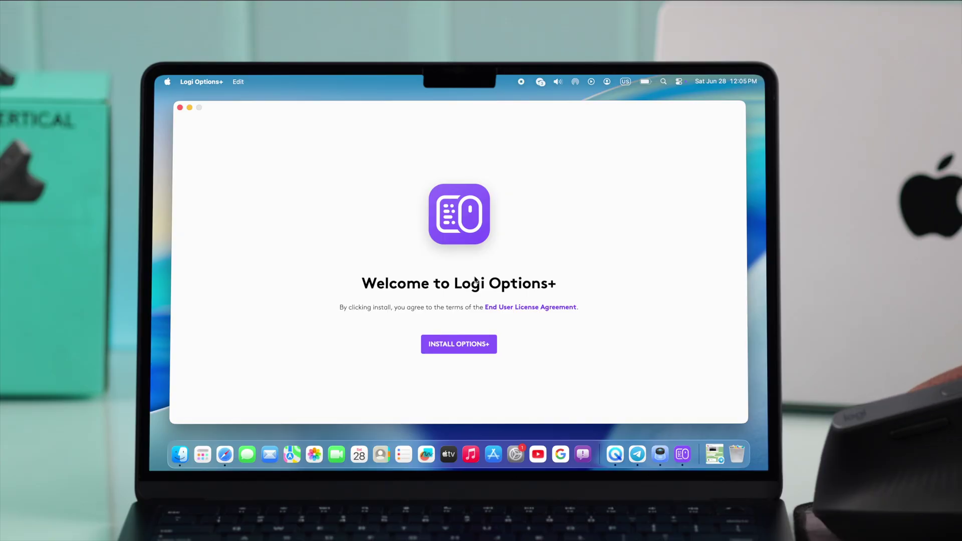
# Install Logi Options+ and review the MX Vertical's middle-button and pointer-speed button actions.
pyautogui.click(438, 350)
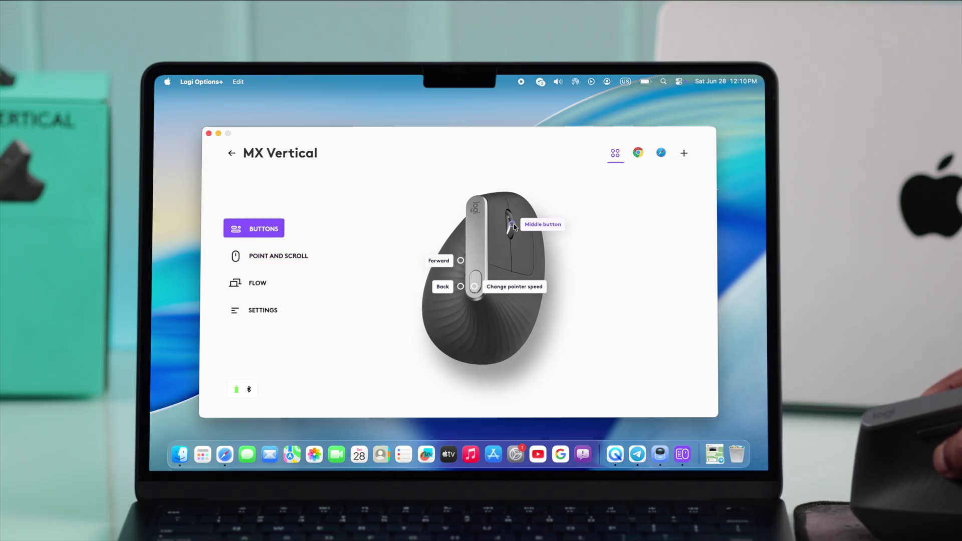
pyautogui.click(514, 227)
pyautogui.click(378, 286)
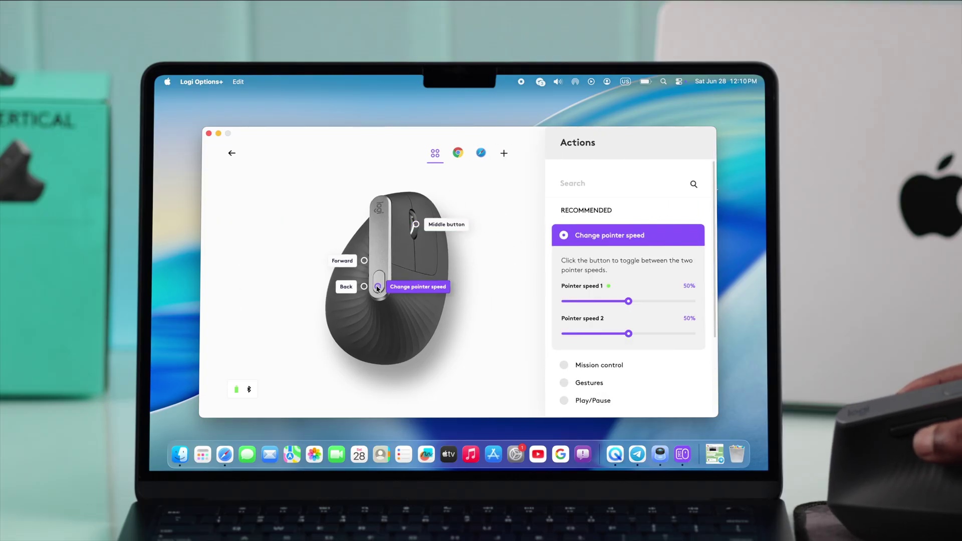